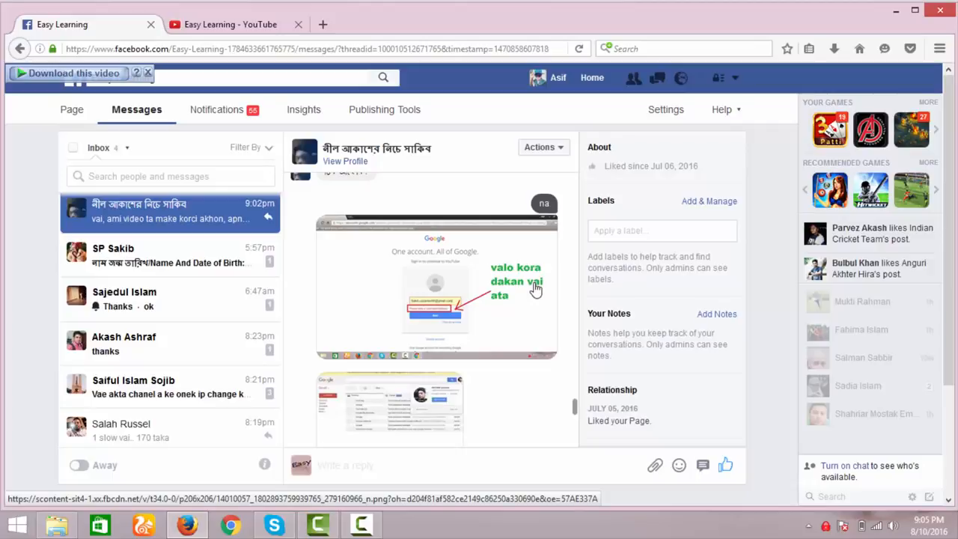
{"action": "left_click", "coordinate": [896, 10]}
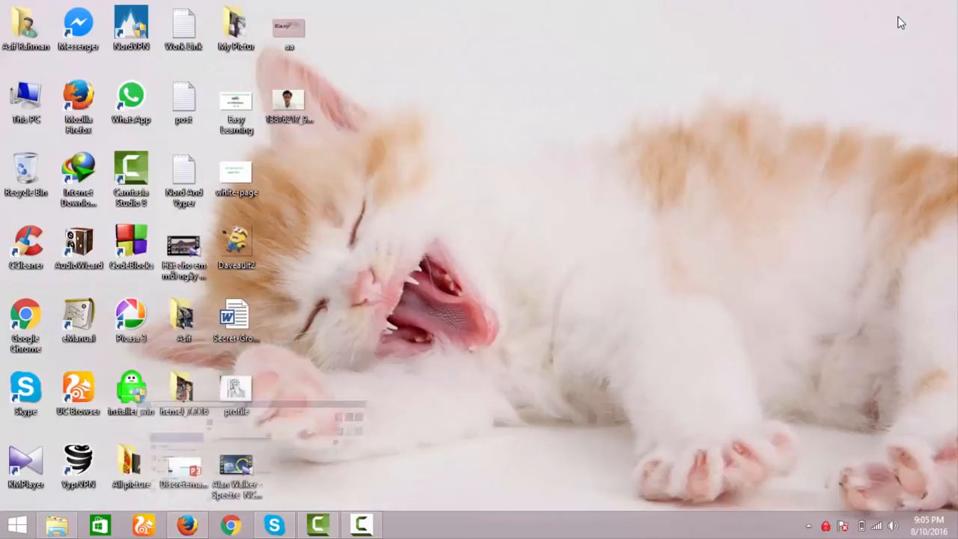
{"action": "left_click", "coordinate": [247, 530]}
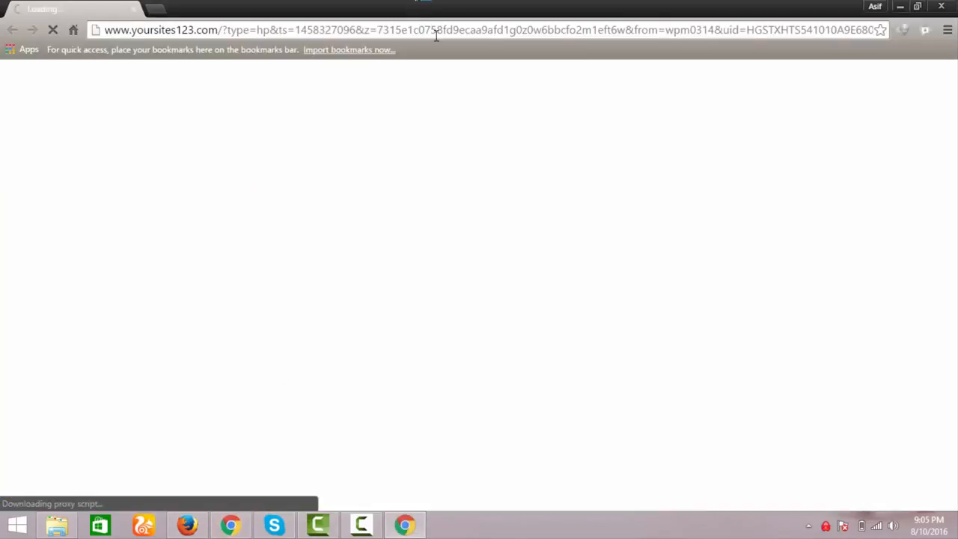
{"action": "left_click", "coordinate": [436, 32]}
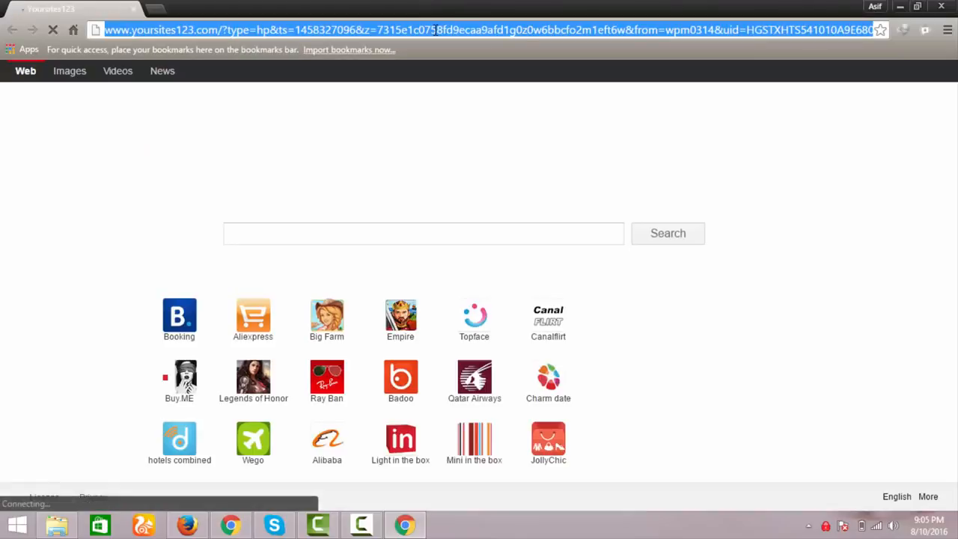
{"action": "type", "text": "gmail"}
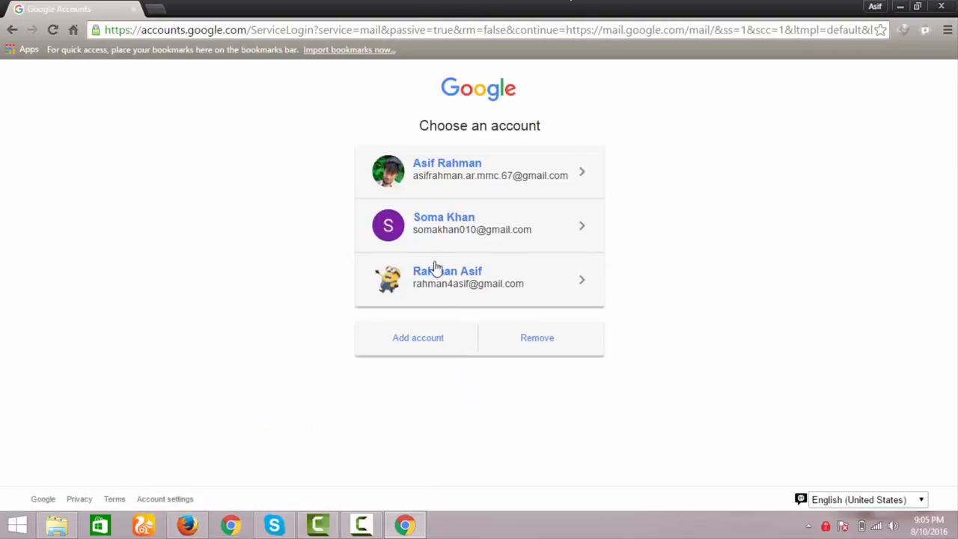
- Sign in to Gmail with the third listed account by entering the account password, and save the password in the browser
{"action": "left_click", "coordinate": [424, 283]}
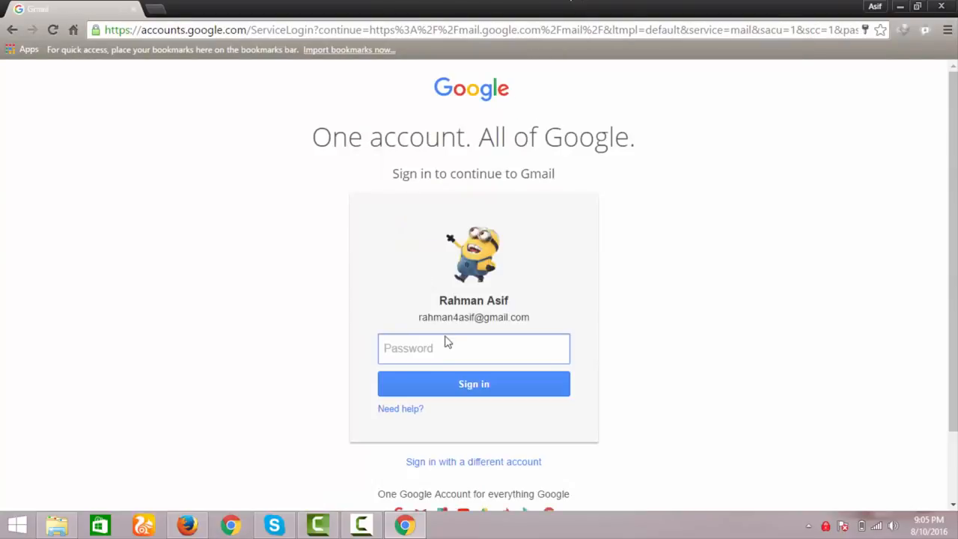
{"action": "left_click", "coordinate": [451, 349]}
{"action": "type", "text": "••••••••"}
{"action": "key", "text": "Return"}
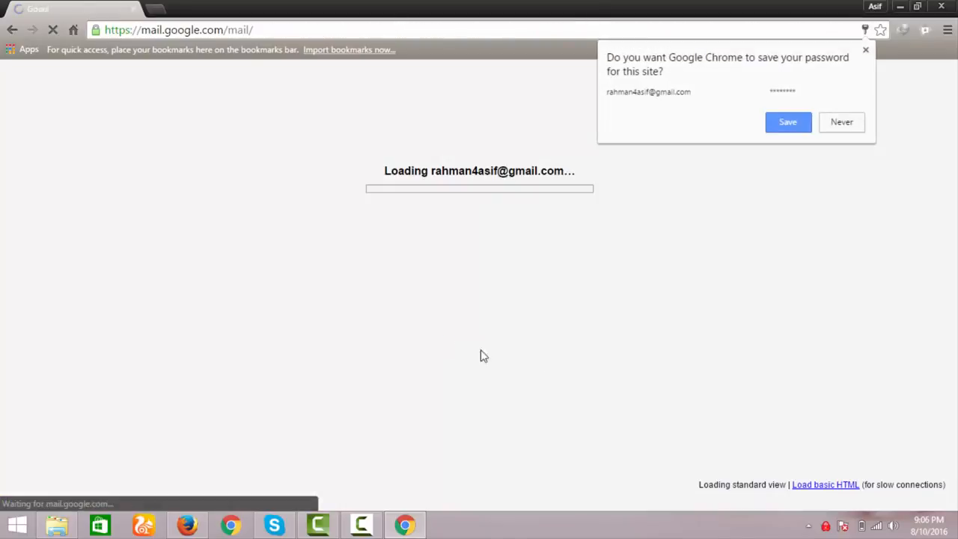
{"action": "left_click", "coordinate": [803, 123]}
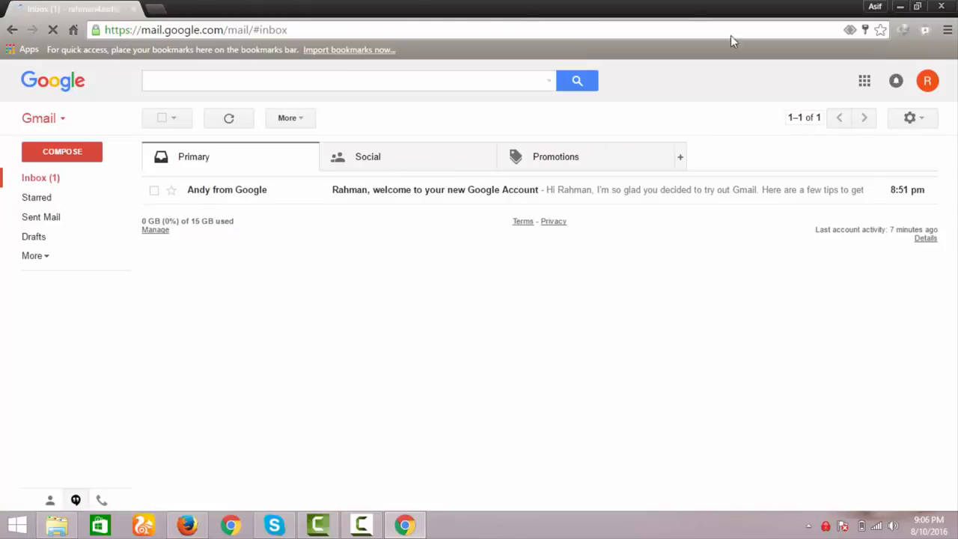
- Open youtube.com in a new tab beside the Gmail inbox
{"action": "left_click", "coordinate": [155, 8]}
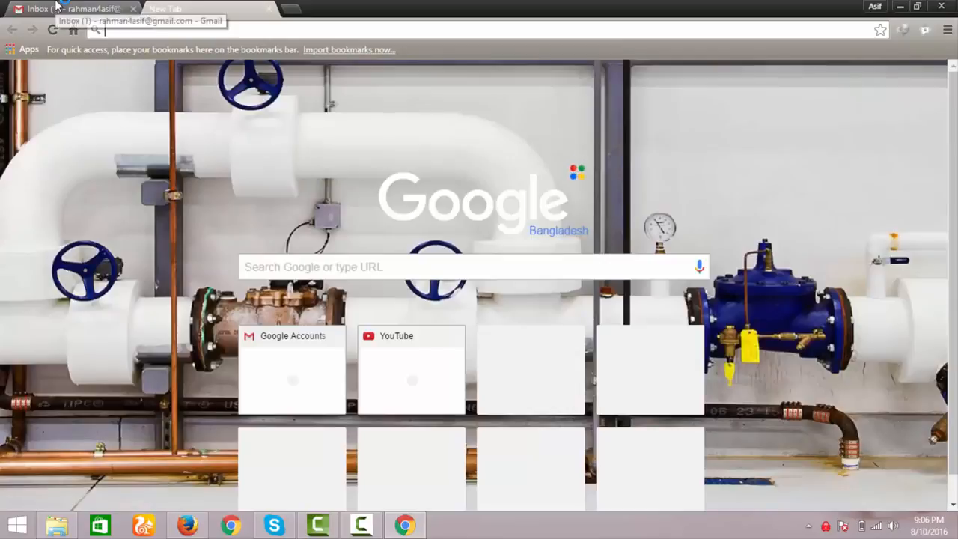
{"action": "left_click", "coordinate": [56, 7]}
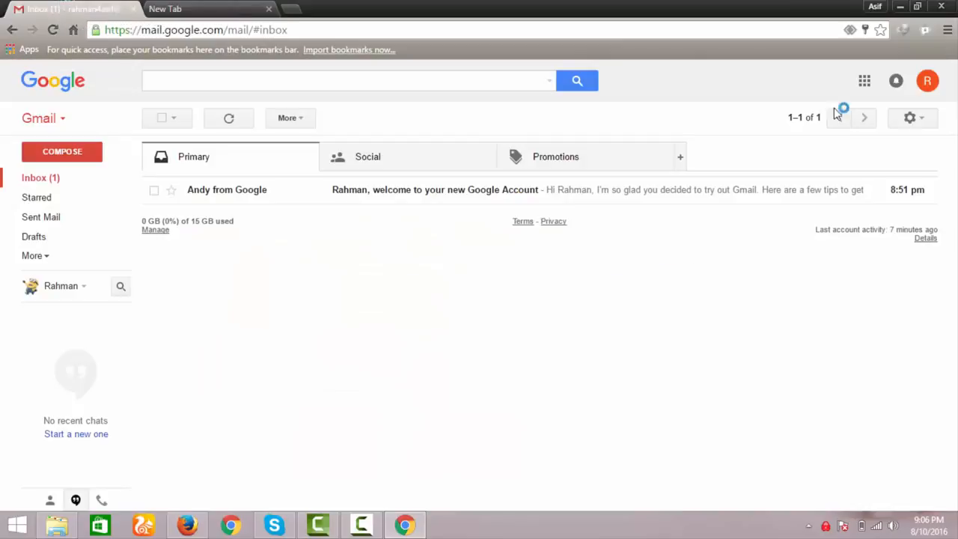
{"action": "left_click", "coordinate": [232, 8]}
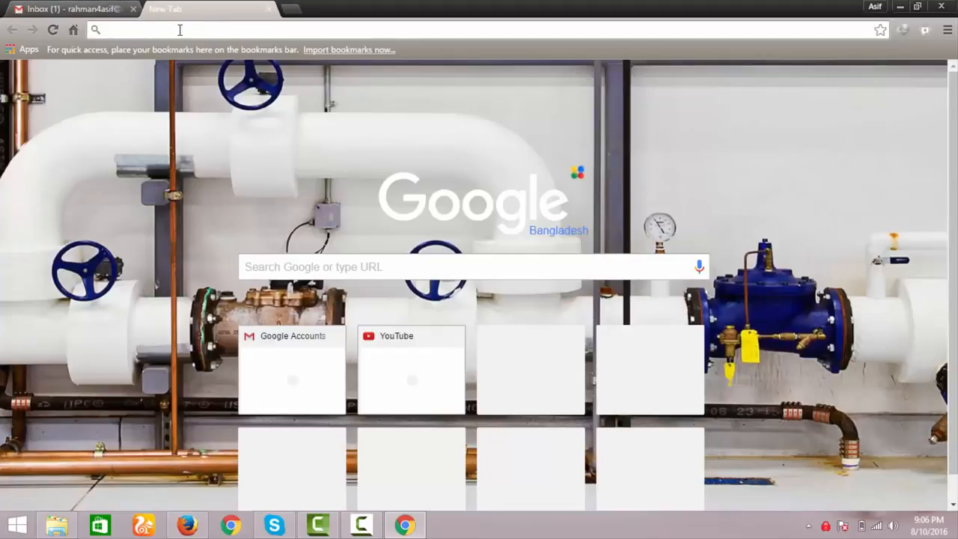
{"action": "type", "text": "youtube.com"}
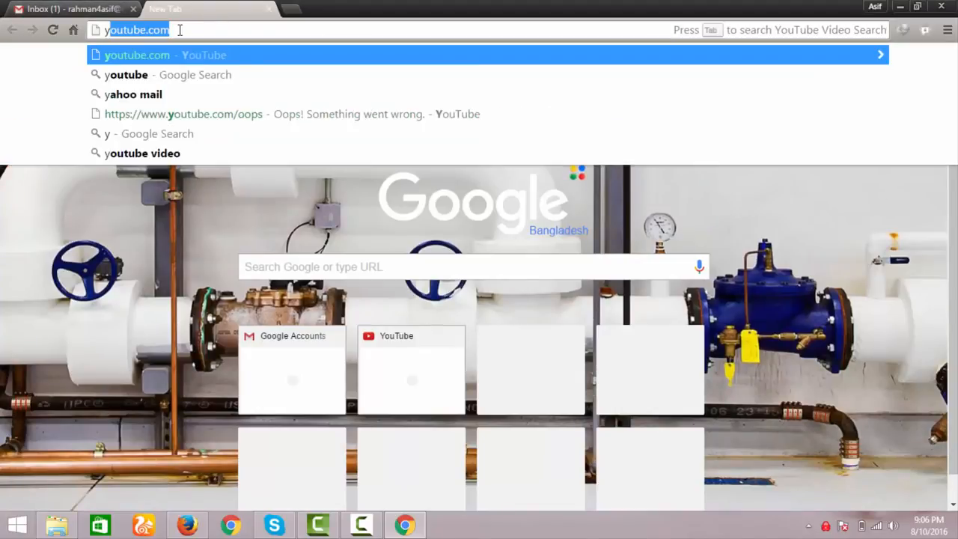
{"action": "key", "text": "Return"}
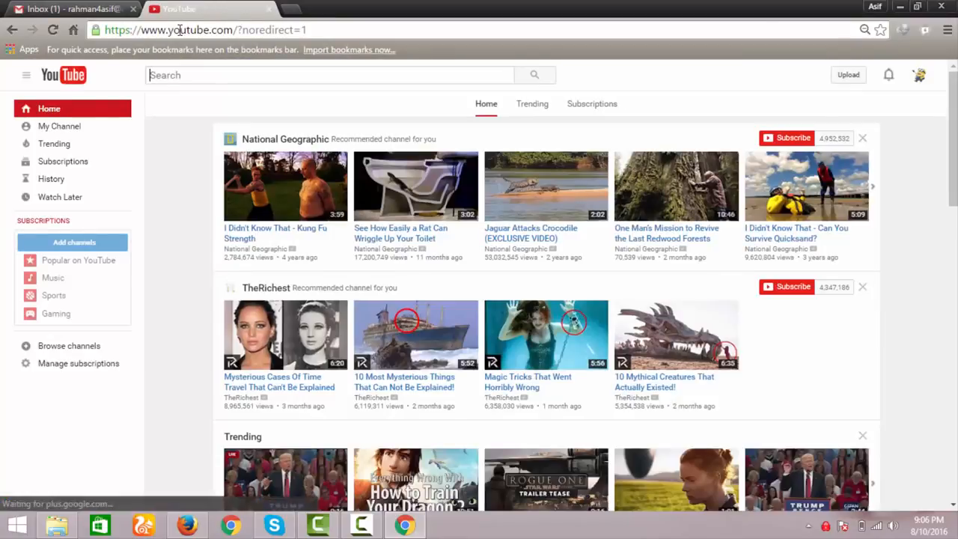
- Check which account is signed in on YouTube and on Gmail
{"action": "left_click", "coordinate": [919, 80]}
{"action": "left_click", "coordinate": [91, 6]}
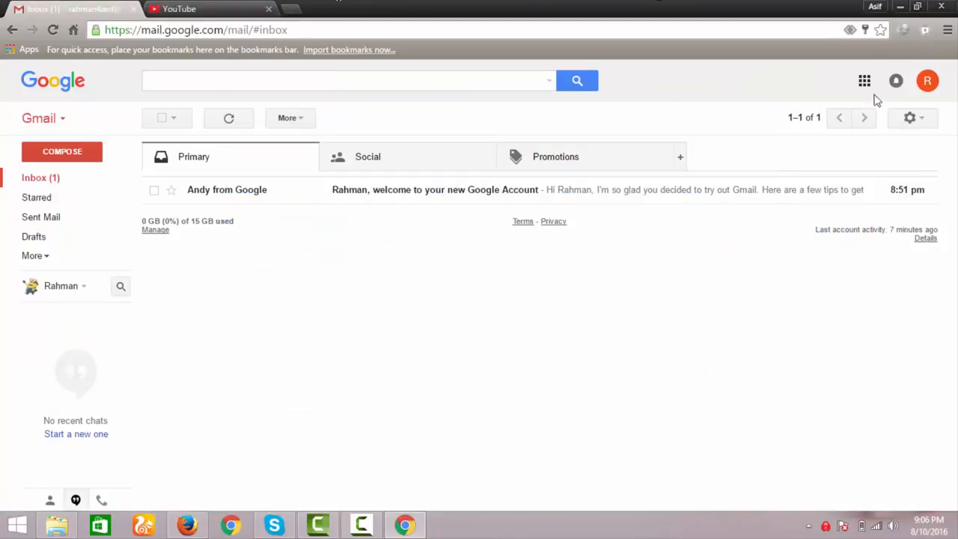
{"action": "left_click", "coordinate": [926, 81]}
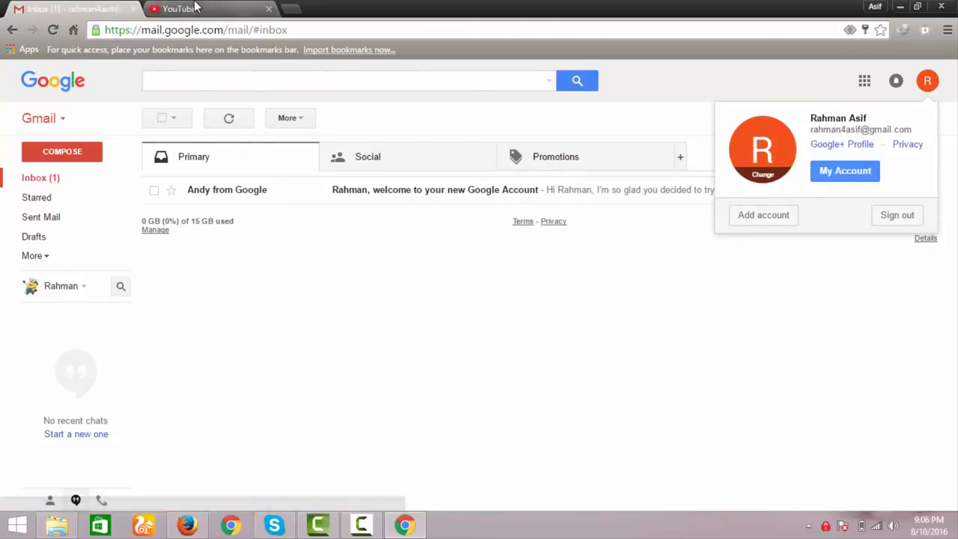
{"action": "key", "text": "ctrl+Tab"}
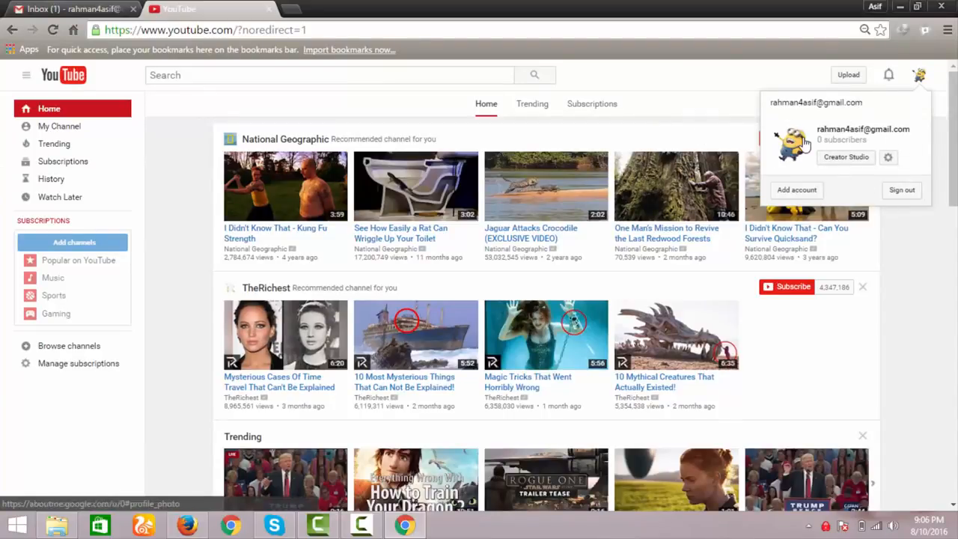
{"action": "left_click", "coordinate": [715, 117]}
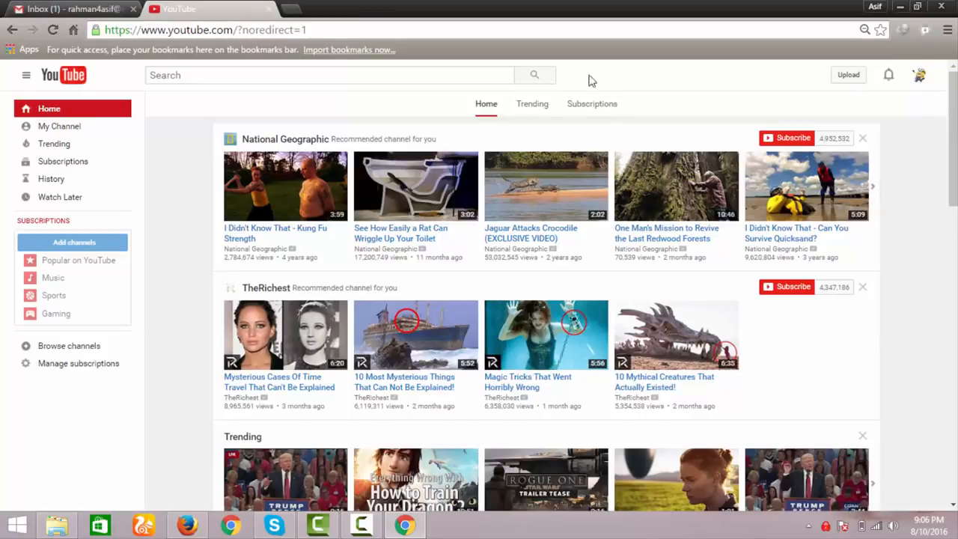
- Add the second listed Google account to YouTube and sign in by entering its account password
{"action": "left_click", "coordinate": [921, 78]}
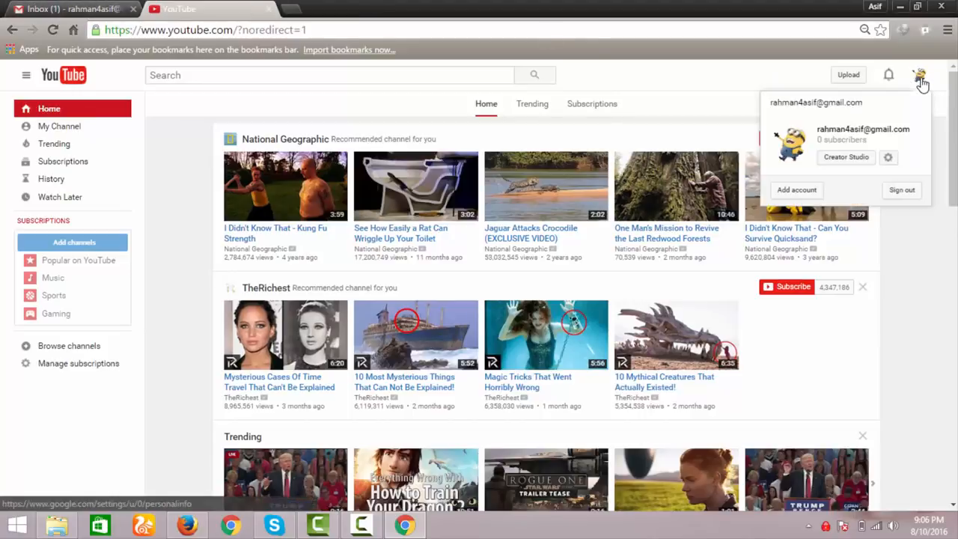
{"action": "left_click", "coordinate": [797, 191]}
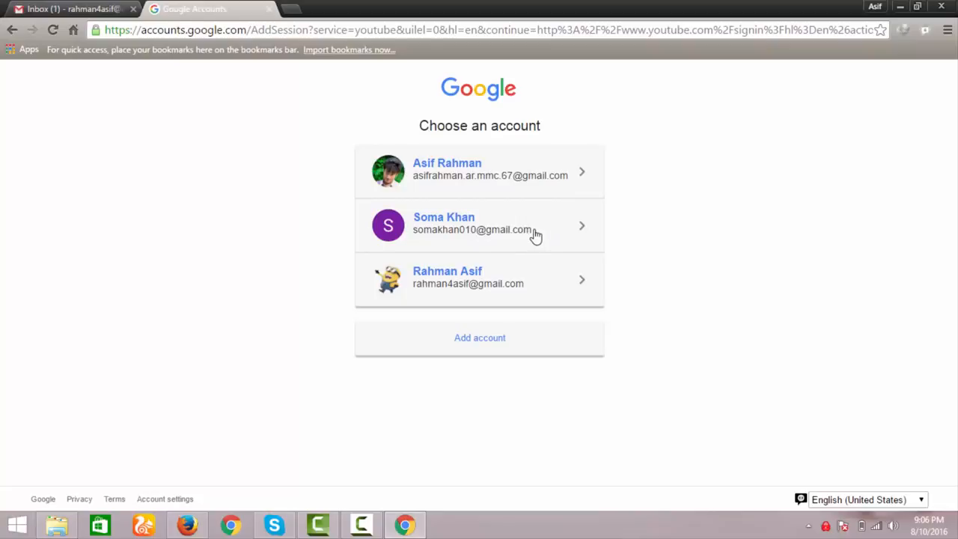
{"action": "left_click", "coordinate": [477, 223]}
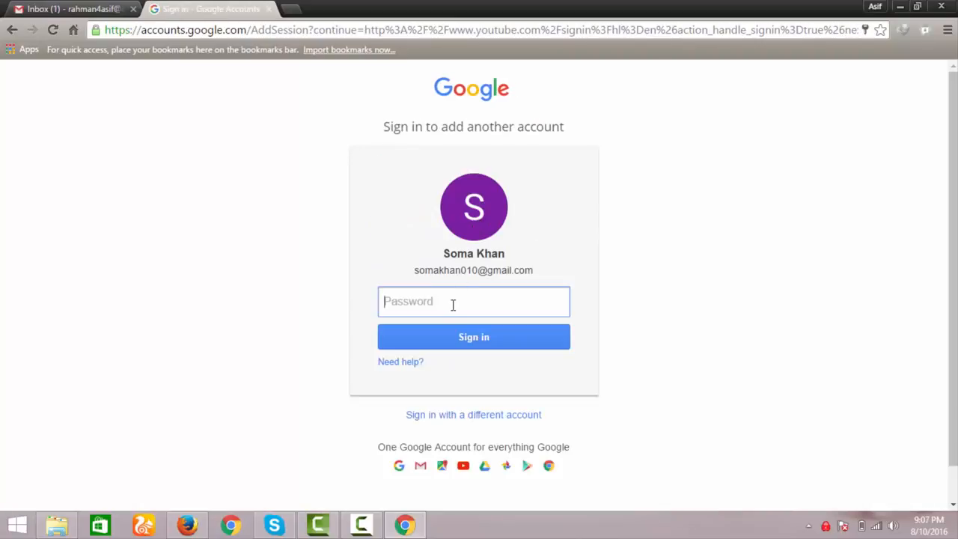
{"action": "left_click", "coordinate": [453, 305]}
{"action": "type", "text": "•"}
{"action": "key", "text": "Return"}
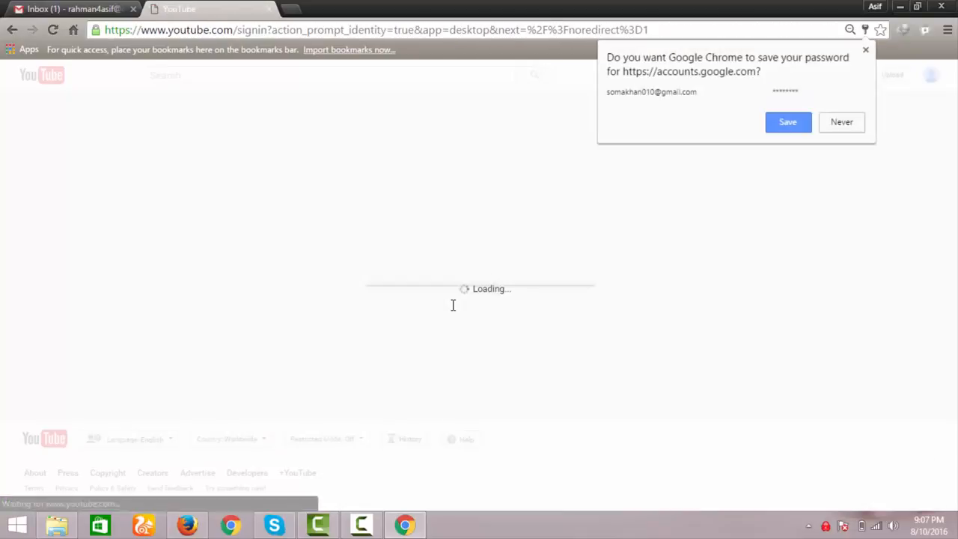
- Choose to use YouTube as the Law & Insurance & Mortgage & Injury & Education channel and dismiss the account notice
{"action": "left_click", "coordinate": [474, 276]}
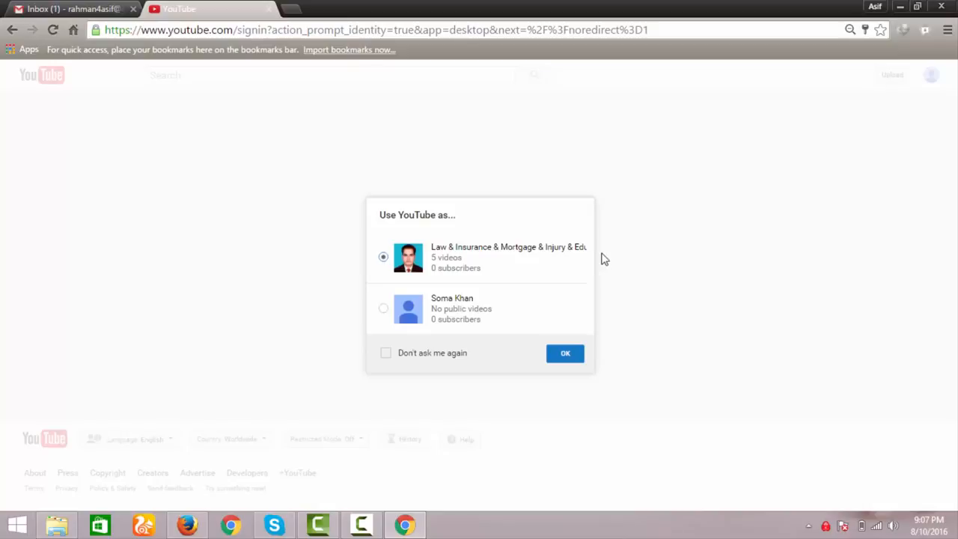
{"action": "left_click", "coordinate": [565, 355]}
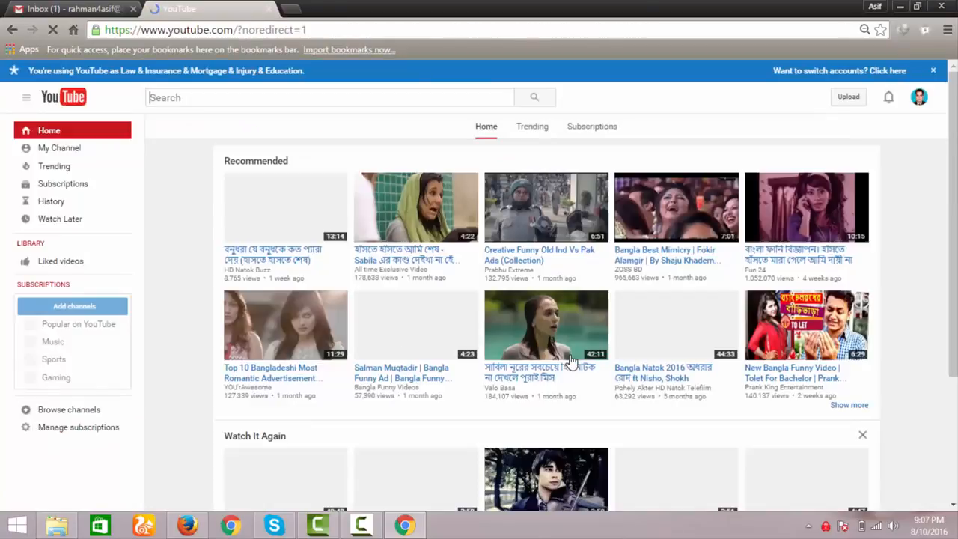
{"action": "left_click", "coordinate": [934, 70]}
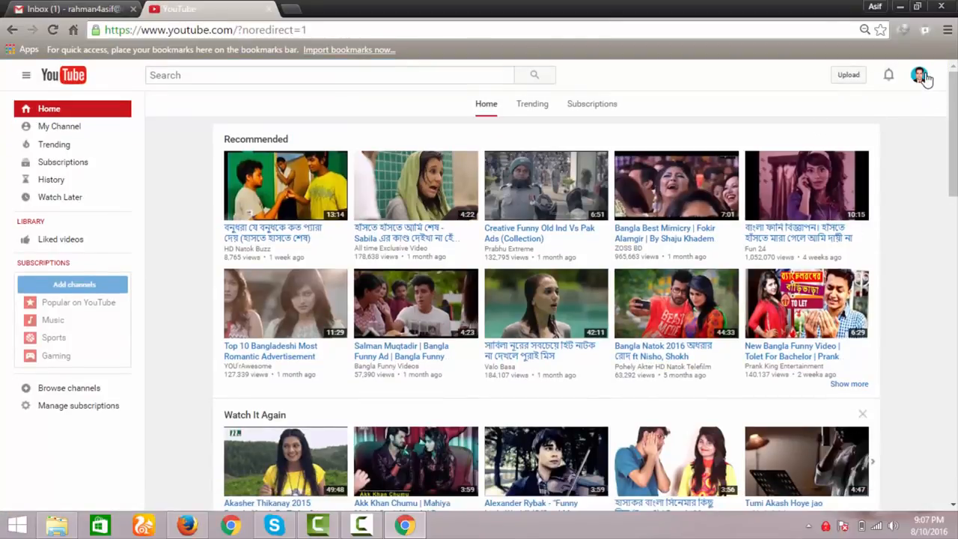
- Review the accounts linked in YouTube's account menu and open the current channel's own page
{"action": "left_click", "coordinate": [926, 80]}
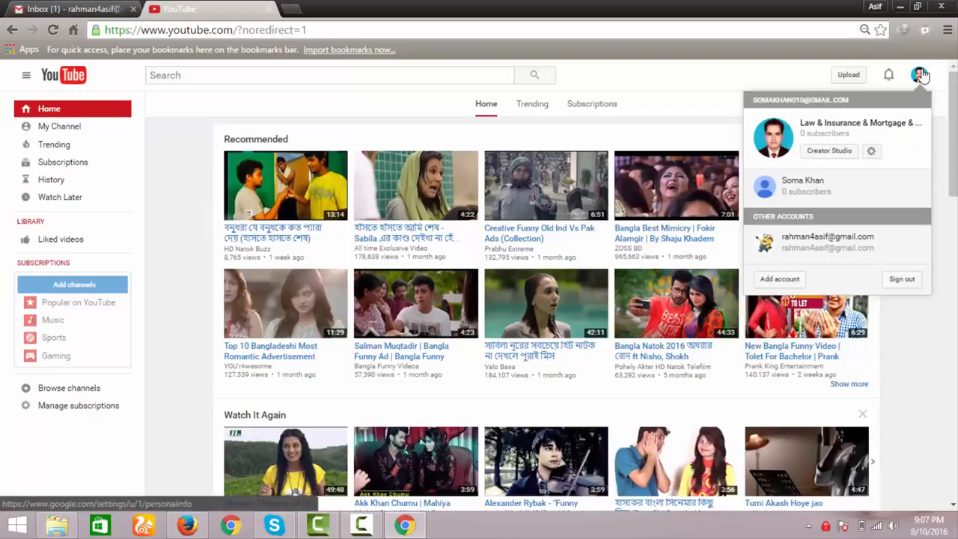
{"action": "left_click", "coordinate": [922, 75]}
{"action": "left_click", "coordinate": [919, 79]}
{"action": "left_click", "coordinate": [919, 80]}
{"action": "left_click", "coordinate": [79, 129]}
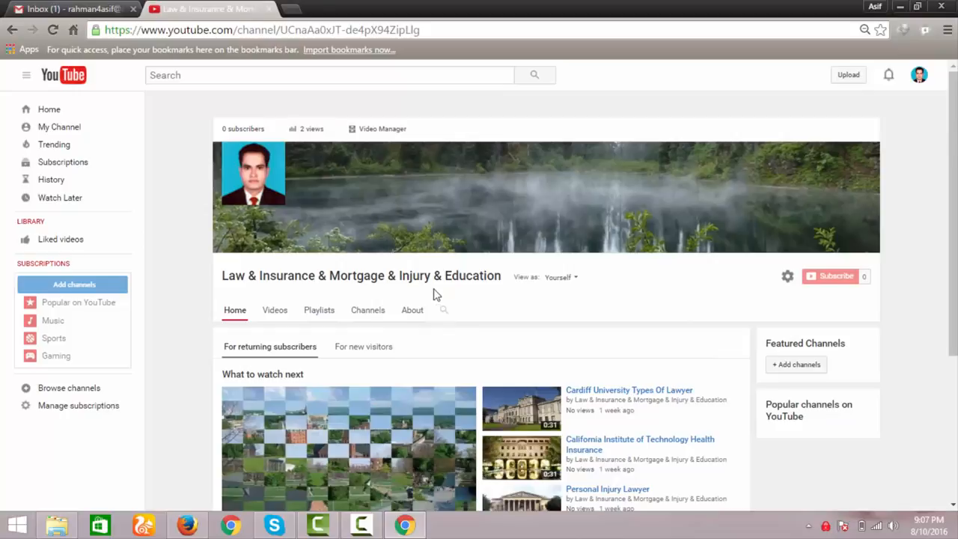
- Check the signed-in account on Gmail again and return to the YouTube channel page
{"action": "left_click", "coordinate": [68, 7]}
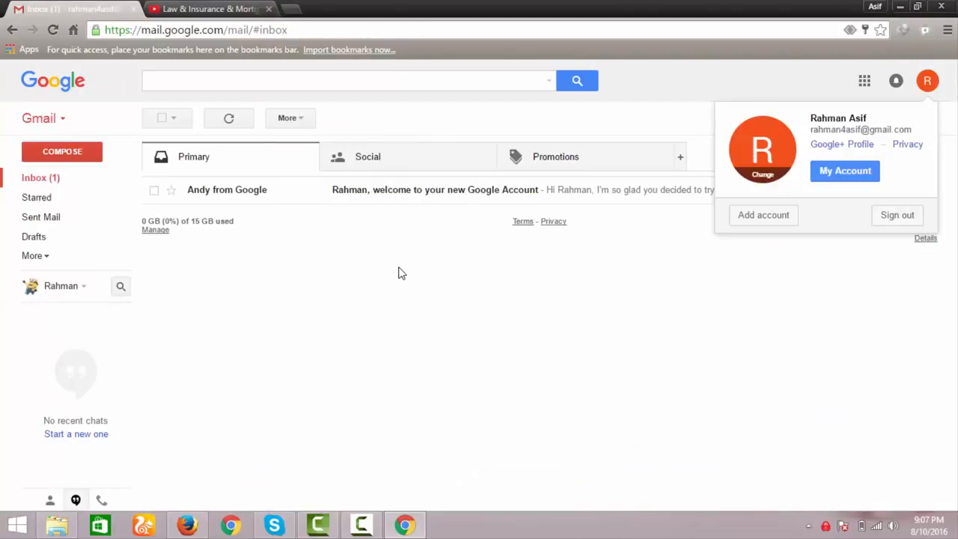
{"action": "left_click", "coordinate": [928, 80]}
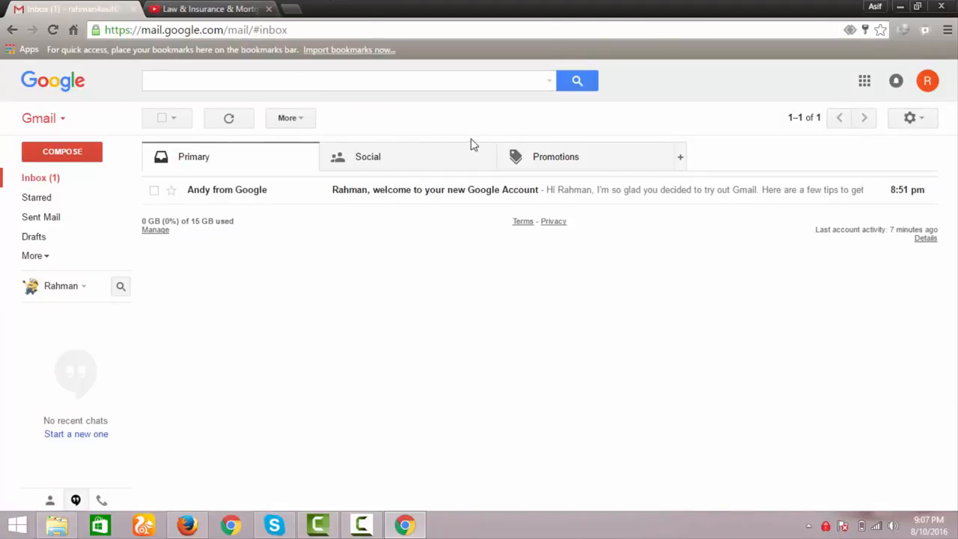
{"action": "left_click", "coordinate": [239, 7]}
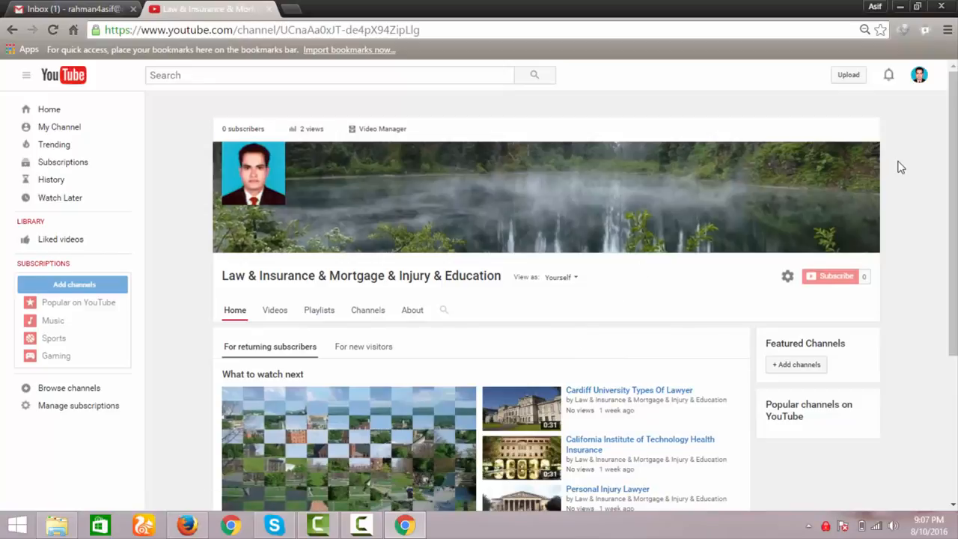
- Open Creator Studio for the channel and show its status and features, including the Monetization entry
{"action": "left_click", "coordinate": [920, 77]}
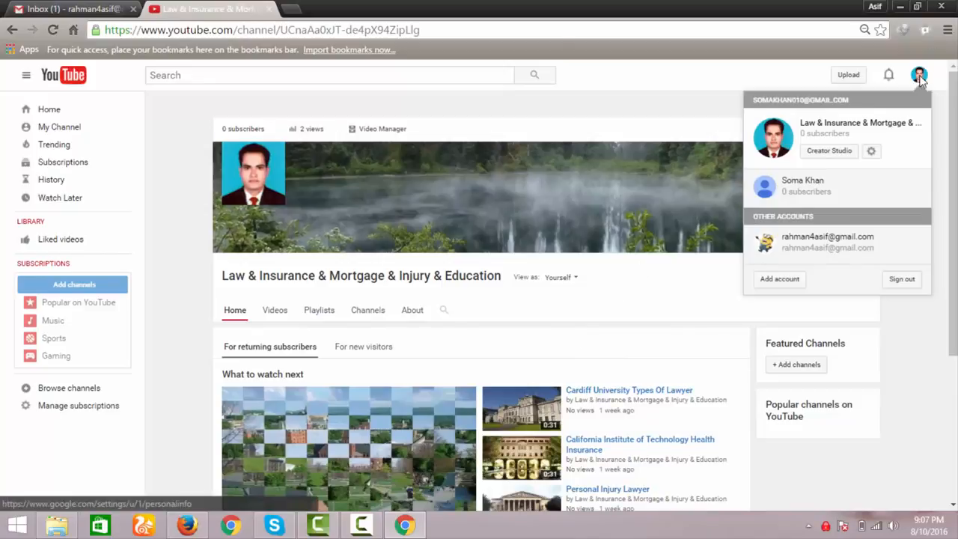
{"action": "left_click", "coordinate": [830, 154]}
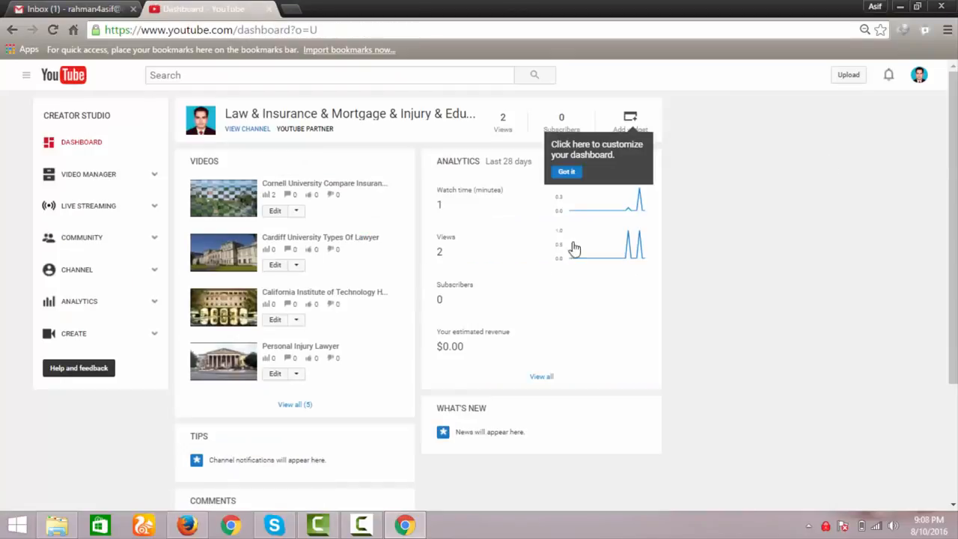
{"action": "left_click", "coordinate": [81, 277]}
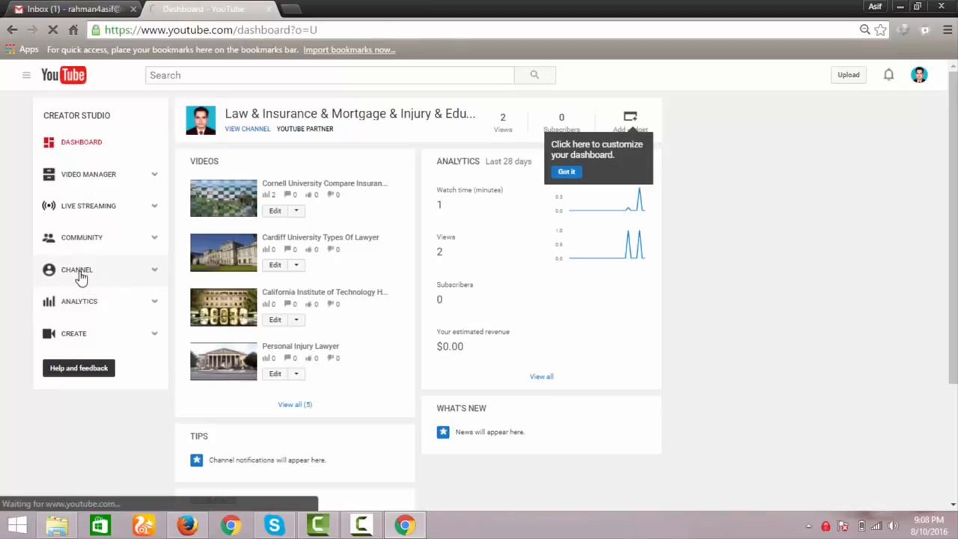
{"action": "scroll", "coordinate": [303, 169], "scroll_direction": "down", "scroll_amount": 2}
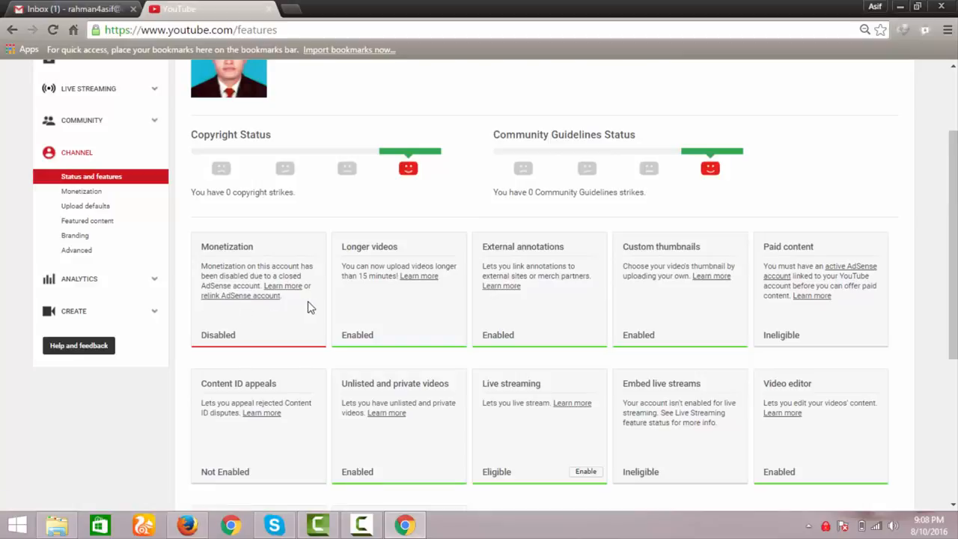
- Open the relink AdSense account page, review the associated AdSense ID, and start changing the association
{"action": "left_click", "coordinate": [247, 298]}
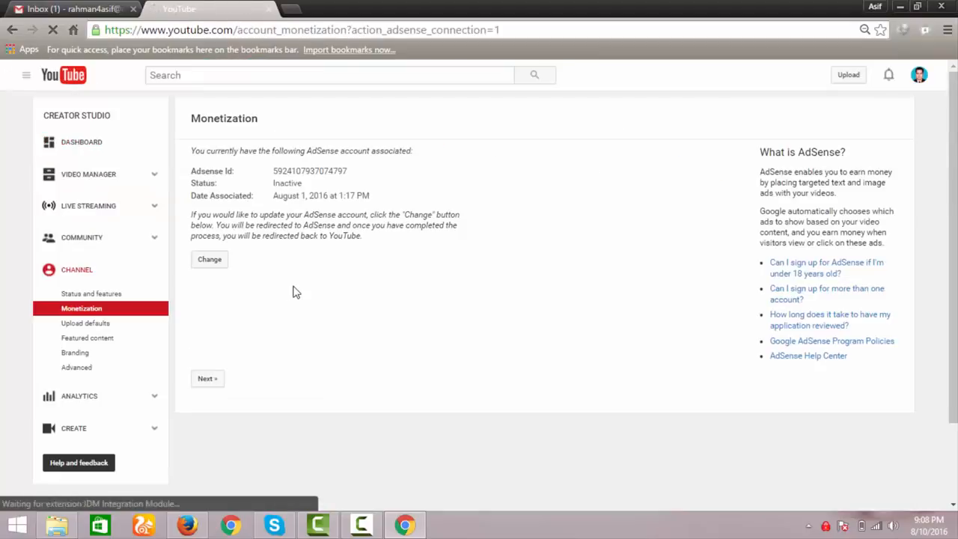
{"action": "left_click_drag", "start_coordinate": [274, 172], "coordinate": [375, 179]}
{"action": "left_click", "coordinate": [376, 178]}
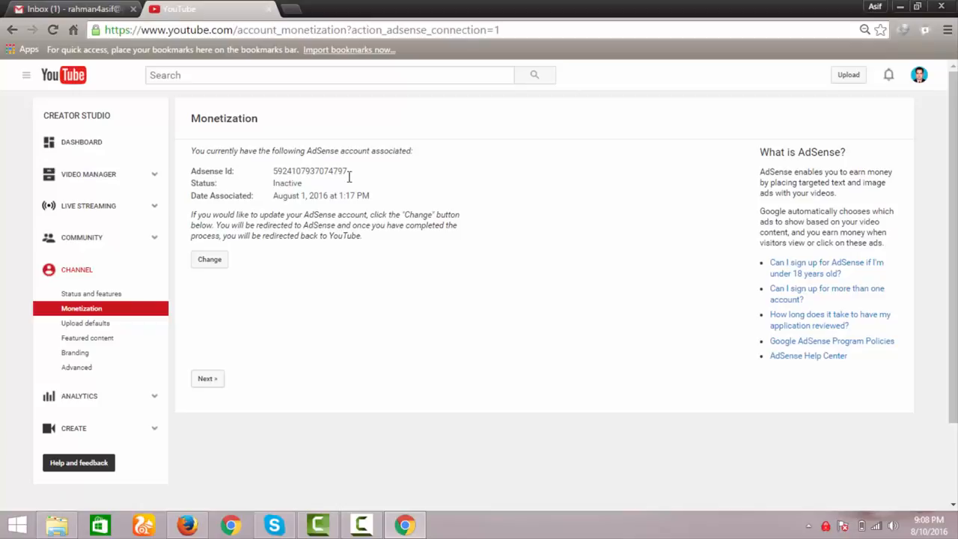
{"action": "left_click_drag", "start_coordinate": [349, 177], "coordinate": [380, 252]}
{"action": "left_click", "coordinate": [365, 256]}
{"action": "left_click", "coordinate": [210, 259]}
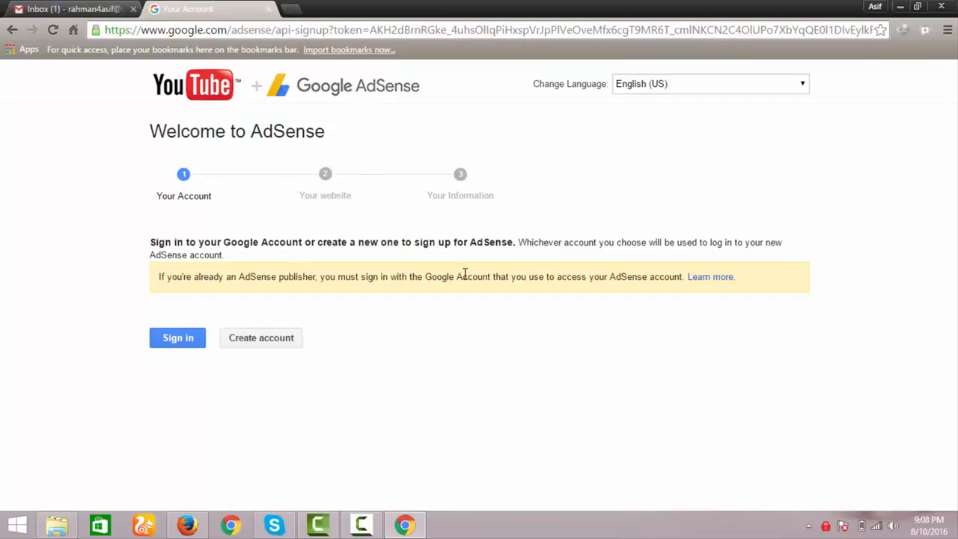
- Sign in to AdSense with the existing Google account and save the website details with English as the content language
{"action": "left_click", "coordinate": [179, 342]}
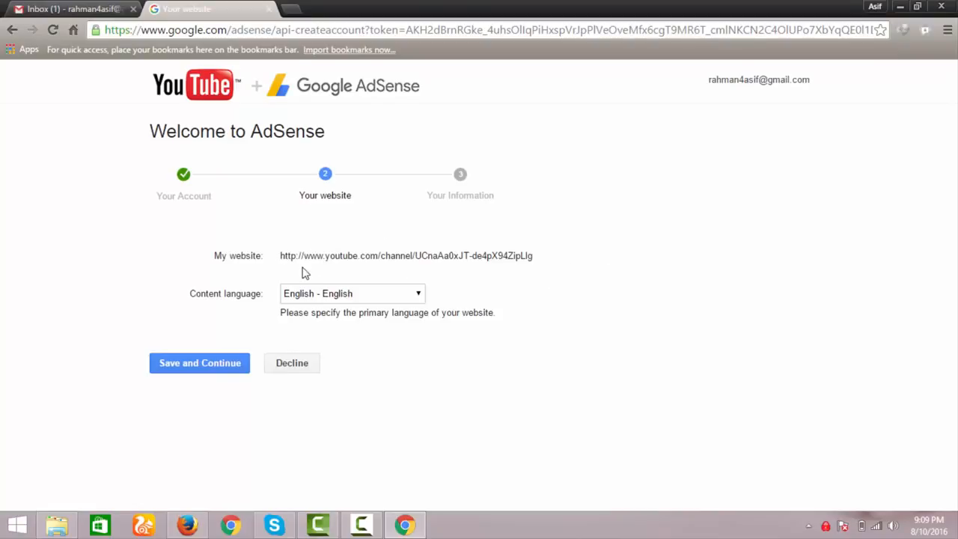
{"action": "left_click", "coordinate": [224, 369]}
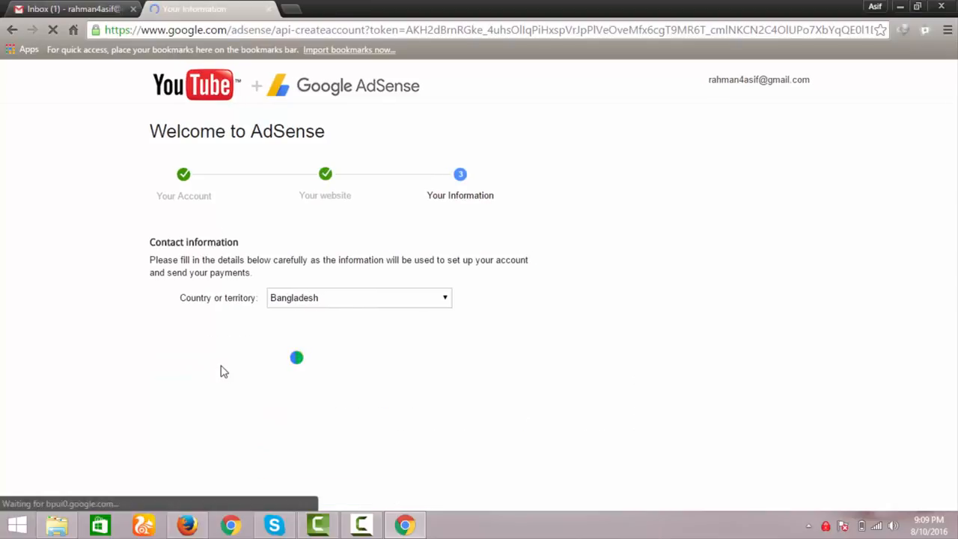
{"action": "scroll", "coordinate": [227, 346], "scroll_direction": "down", "scroll_amount": 1}
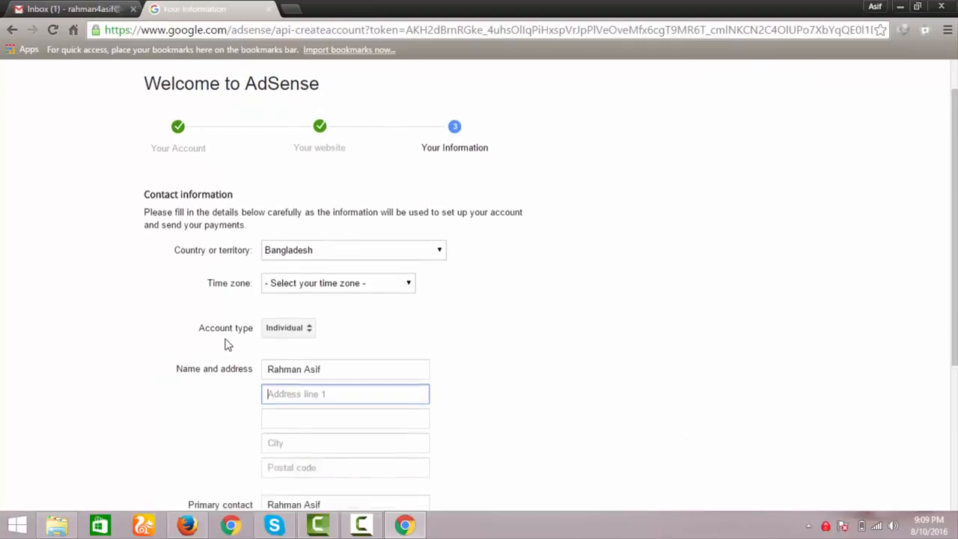
{"action": "scroll", "coordinate": [225, 323], "scroll_direction": "up", "scroll_amount": 1}
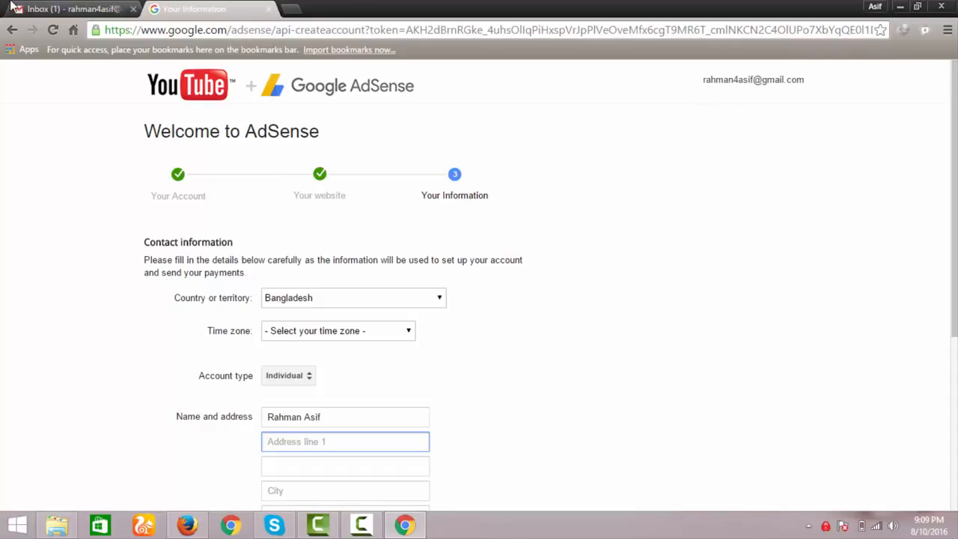
- Check which account is signed in on Gmail and compare it with the one on the AdSense application
{"action": "left_click", "coordinate": [33, 8]}
{"action": "left_click", "coordinate": [928, 81]}
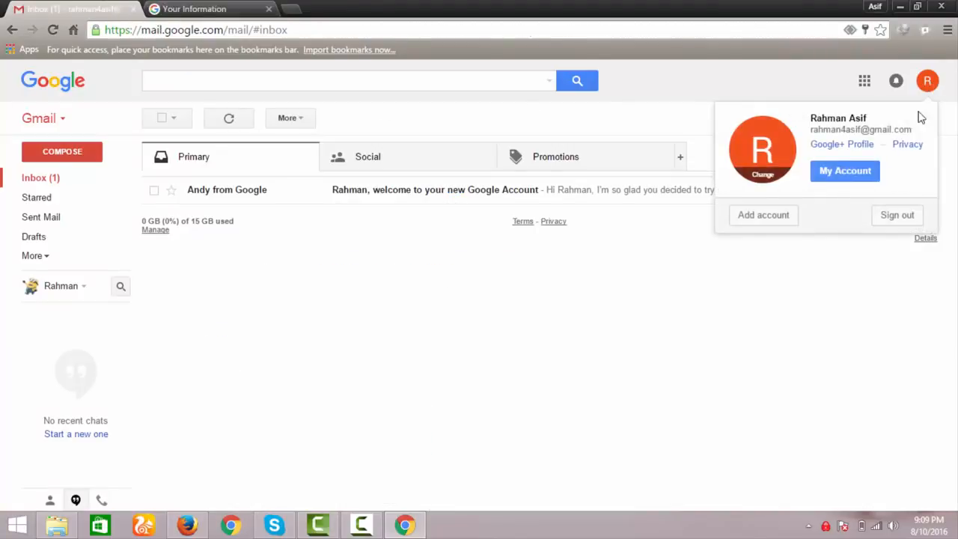
{"action": "left_click", "coordinate": [183, 7]}
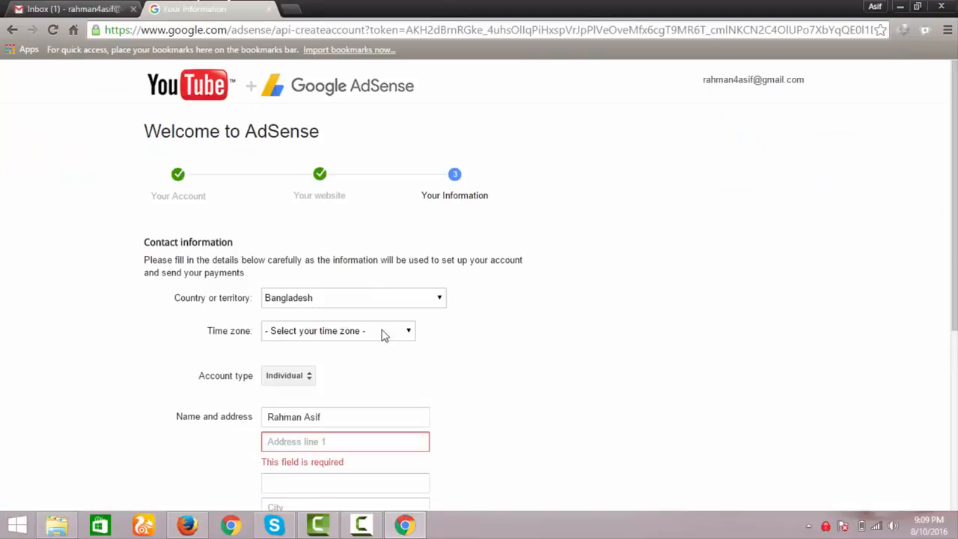
{"action": "scroll", "coordinate": [352, 333], "scroll_direction": "down", "scroll_amount": 2}
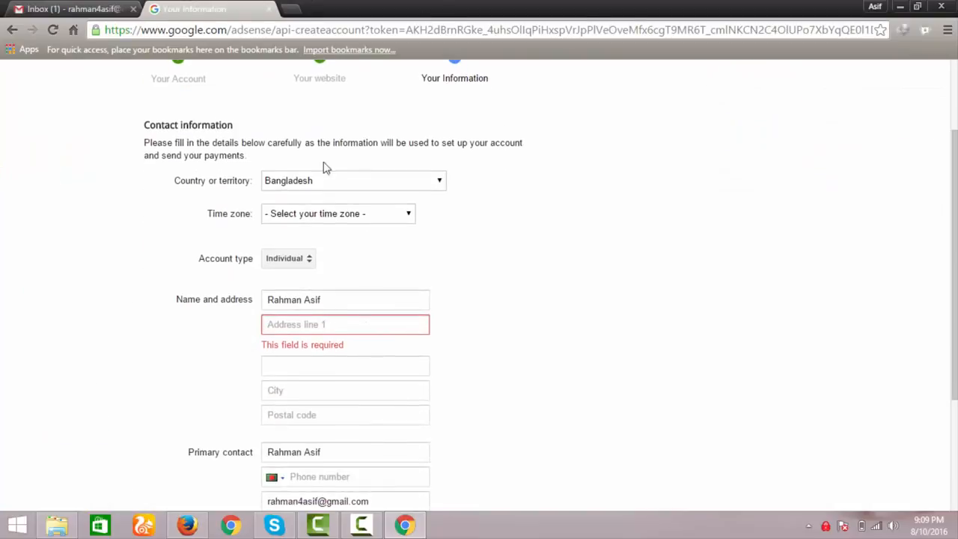
{"action": "scroll", "coordinate": [323, 167], "scroll_direction": "up", "scroll_amount": 2}
{"action": "left_click", "coordinate": [86, 8]}
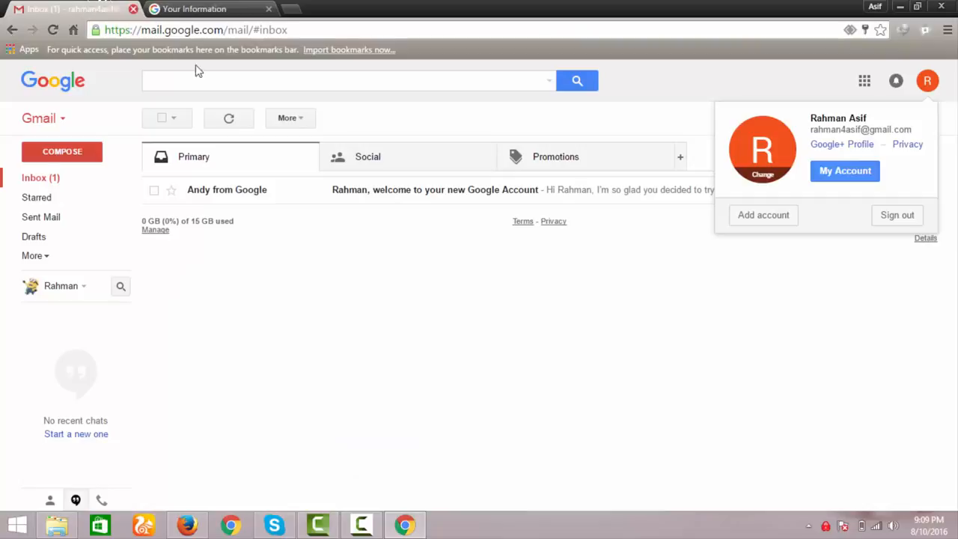
{"action": "left_click", "coordinate": [927, 83]}
{"action": "left_click", "coordinate": [250, 5]}
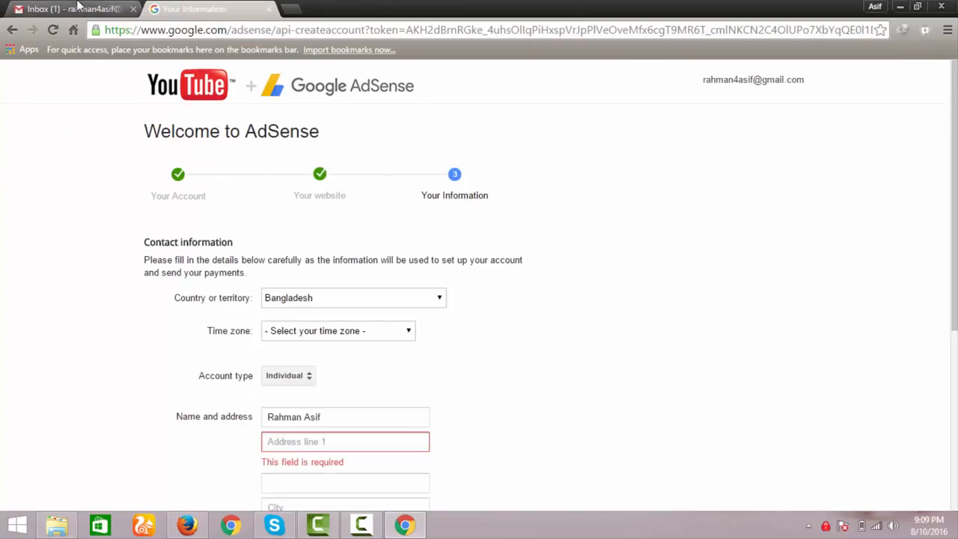
{"action": "left_click", "coordinate": [80, 6]}
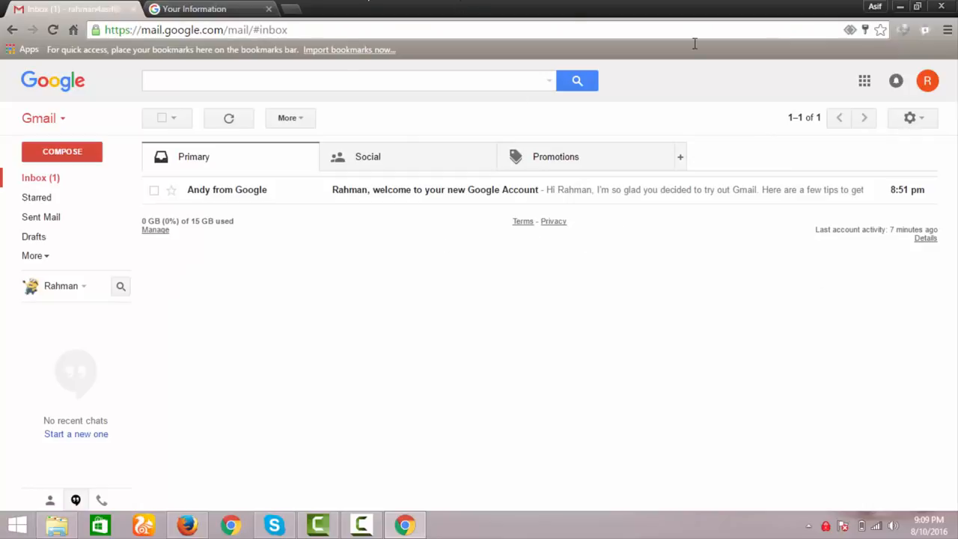
- Review the AdSense contact information form, from country and time zone through to the email preferences
{"action": "left_click", "coordinate": [254, 9]}
{"action": "scroll", "coordinate": [413, 325], "scroll_direction": "down", "scroll_amount": 4}
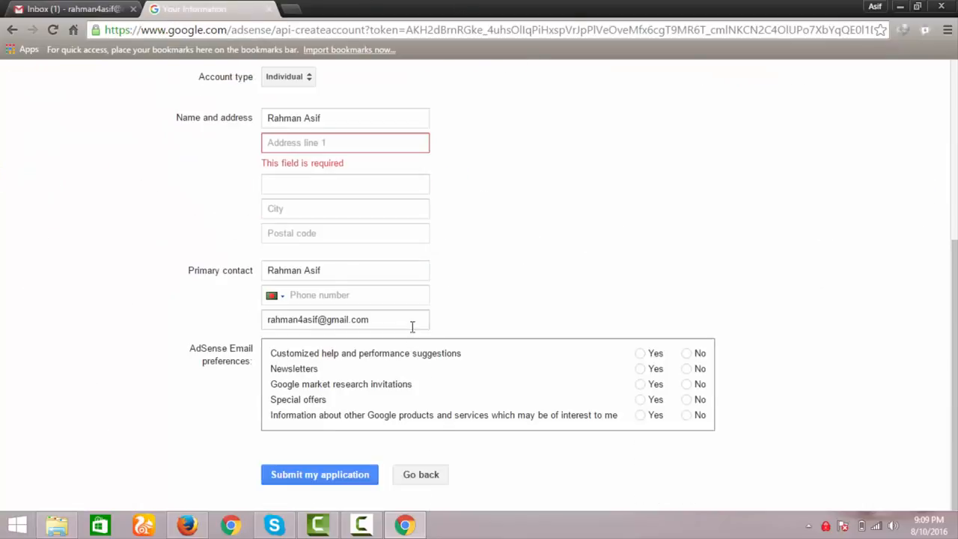
{"action": "scroll", "coordinate": [408, 352], "scroll_direction": "up", "scroll_amount": 3}
{"action": "scroll", "coordinate": [409, 351], "scroll_direction": "down", "scroll_amount": 2}
{"action": "scroll", "coordinate": [413, 353], "scroll_direction": "up", "scroll_amount": 3}
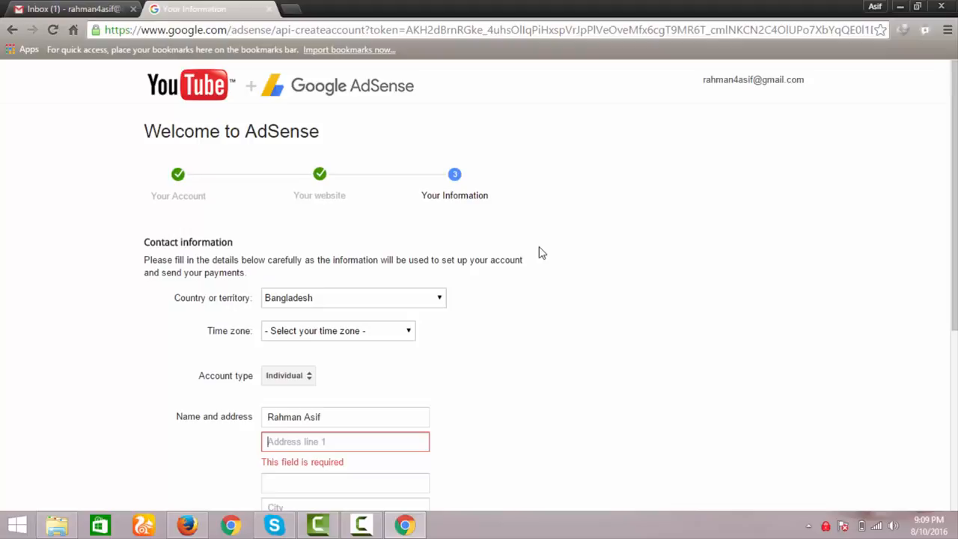
- Switch to Firefox and look over the Easy Learning YouTube channel's home page and videos
{"action": "left_click", "coordinate": [900, 6]}
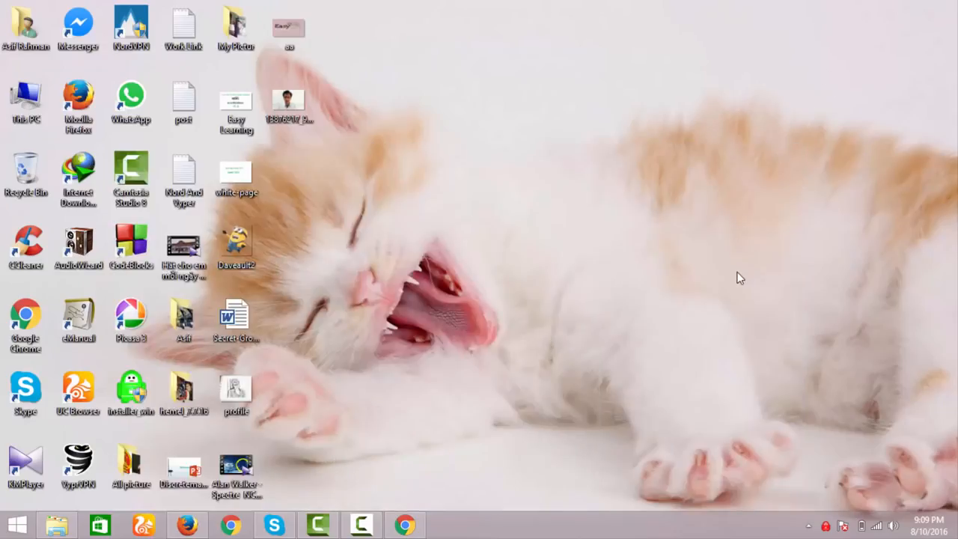
{"action": "left_click", "coordinate": [192, 528]}
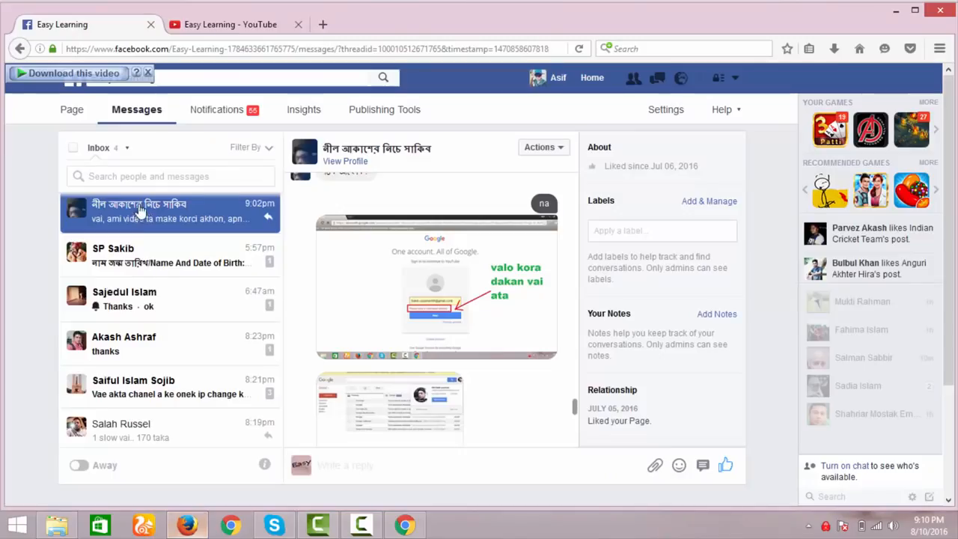
{"action": "left_click", "coordinate": [238, 33]}
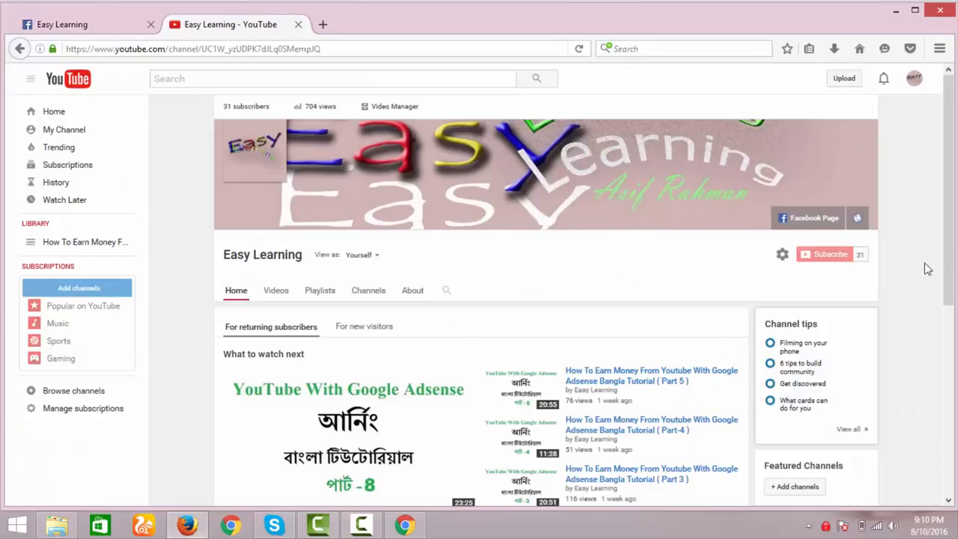
{"action": "scroll", "coordinate": [487, 356], "scroll_direction": "down", "scroll_amount": 3}
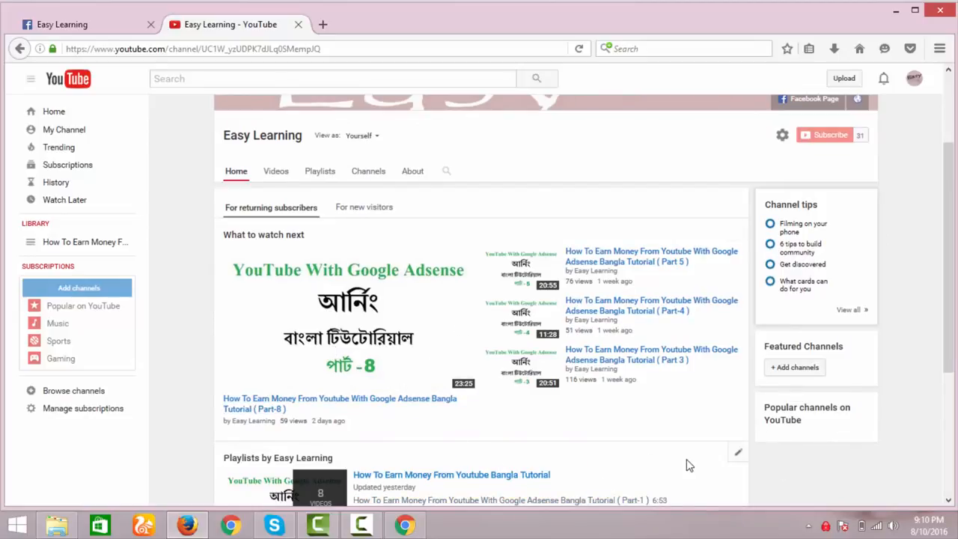
{"action": "scroll", "coordinate": [687, 464], "scroll_direction": "up", "scroll_amount": 3}
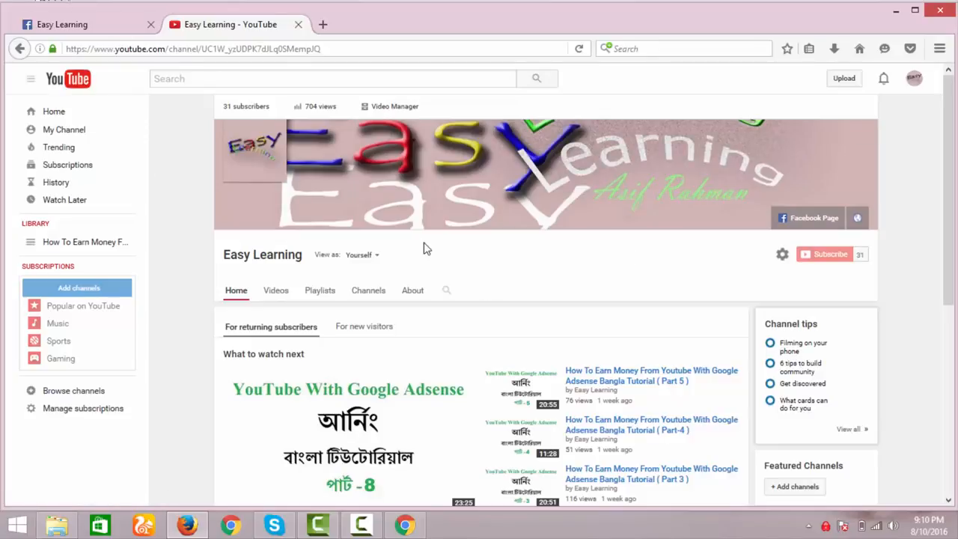
- Show the Easy Learning Facebook page's messages and the YouTube channel's playlists, ending on the channel's home page
{"action": "left_click", "coordinate": [91, 27]}
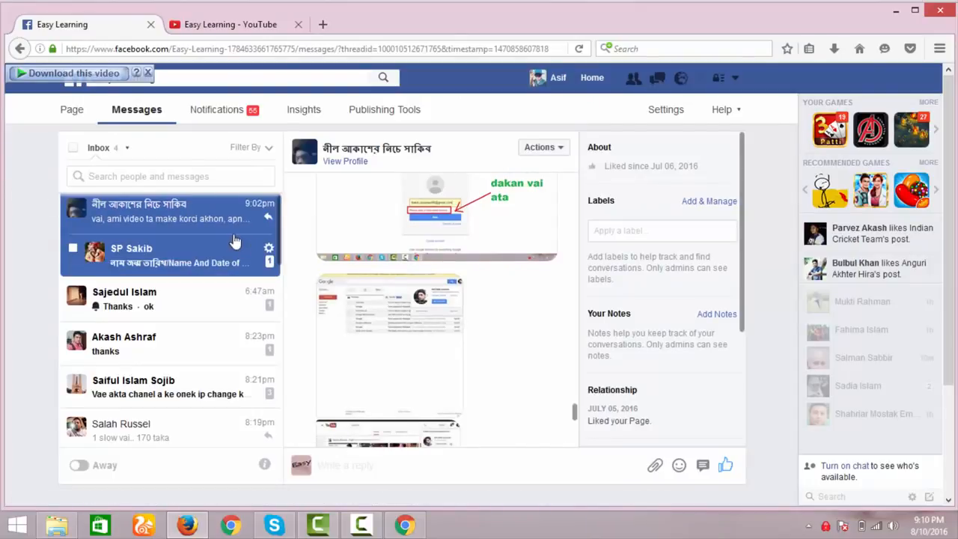
{"action": "left_click", "coordinate": [215, 26]}
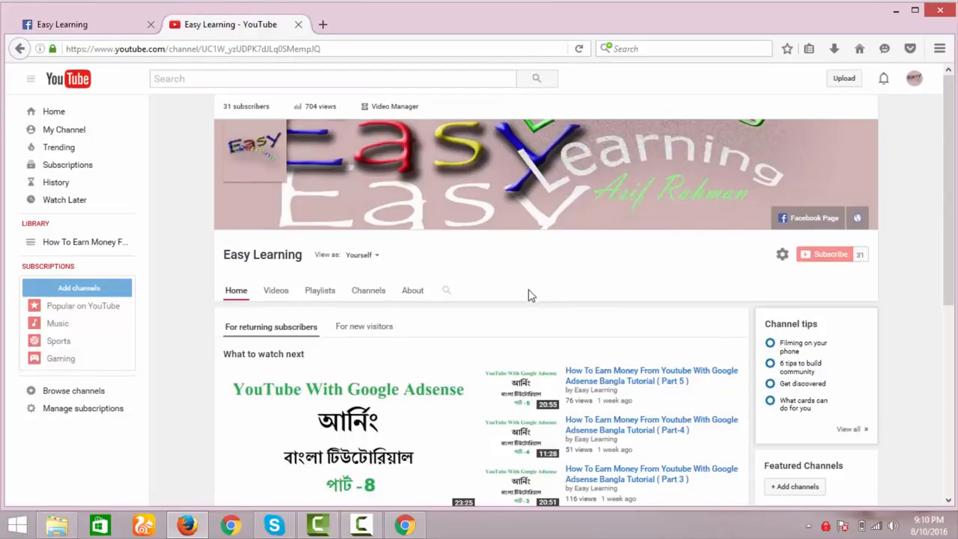
{"action": "scroll", "coordinate": [529, 297], "scroll_direction": "down", "scroll_amount": 3}
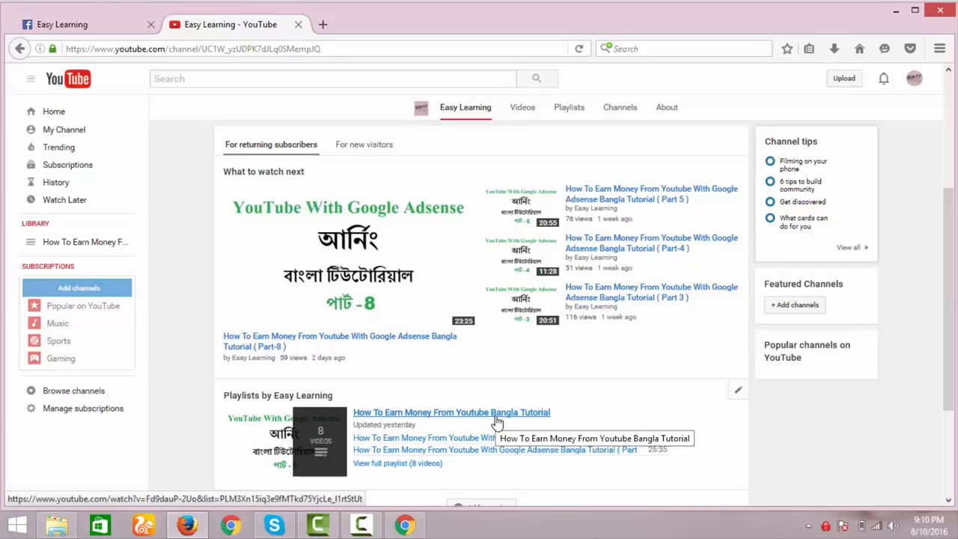
{"action": "scroll", "coordinate": [496, 423], "scroll_direction": "up", "scroll_amount": 3}
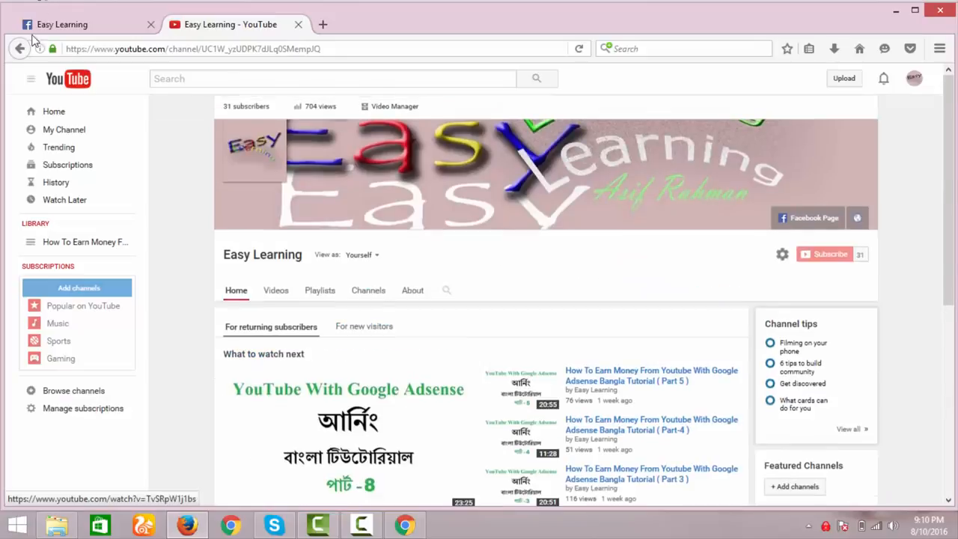
{"action": "left_click", "coordinate": [79, 24]}
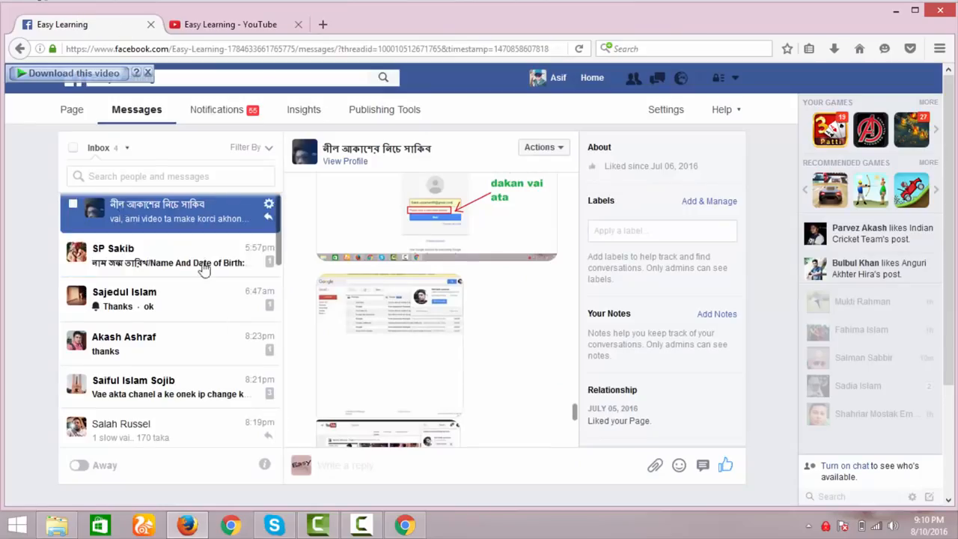
{"action": "left_click", "coordinate": [263, 23]}
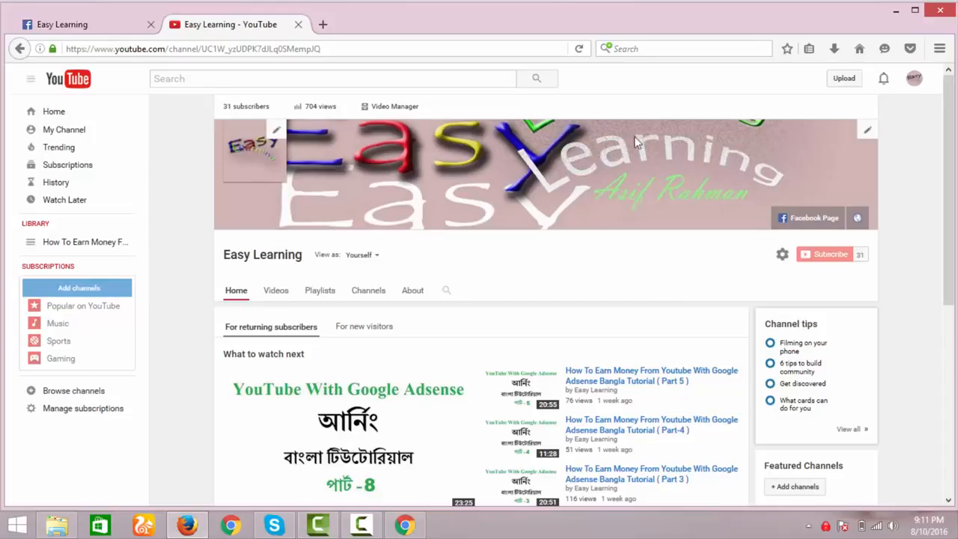
{"action": "left_click", "coordinate": [669, 48]}
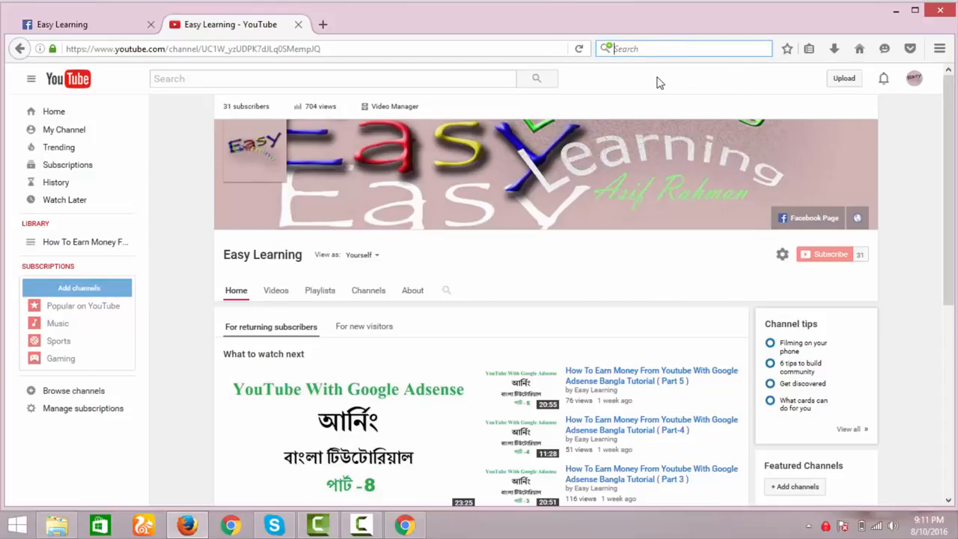